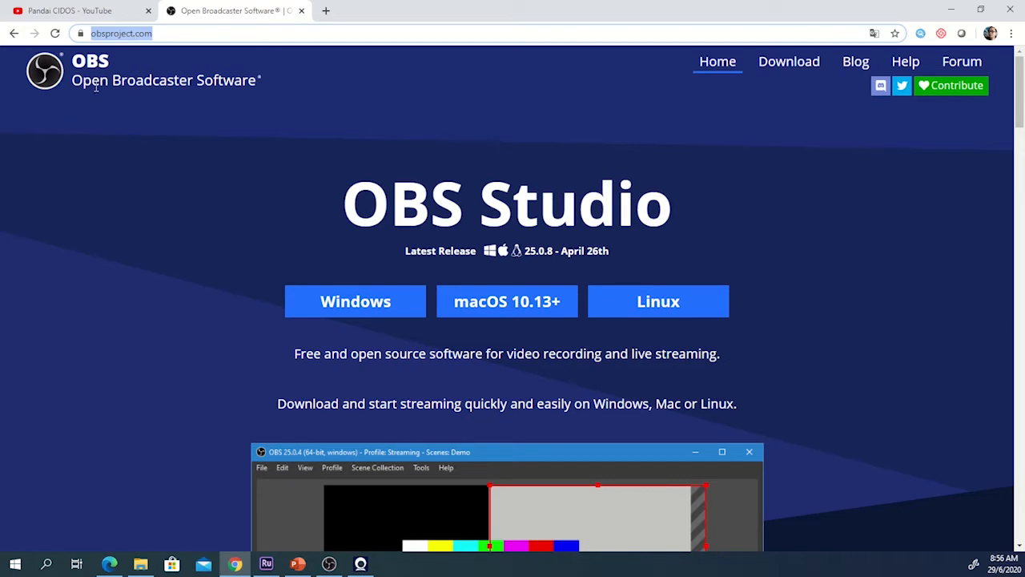
Switch from the OBS download page to OBS Studio and maximize its window.
scroll(522, 193, down, 2)
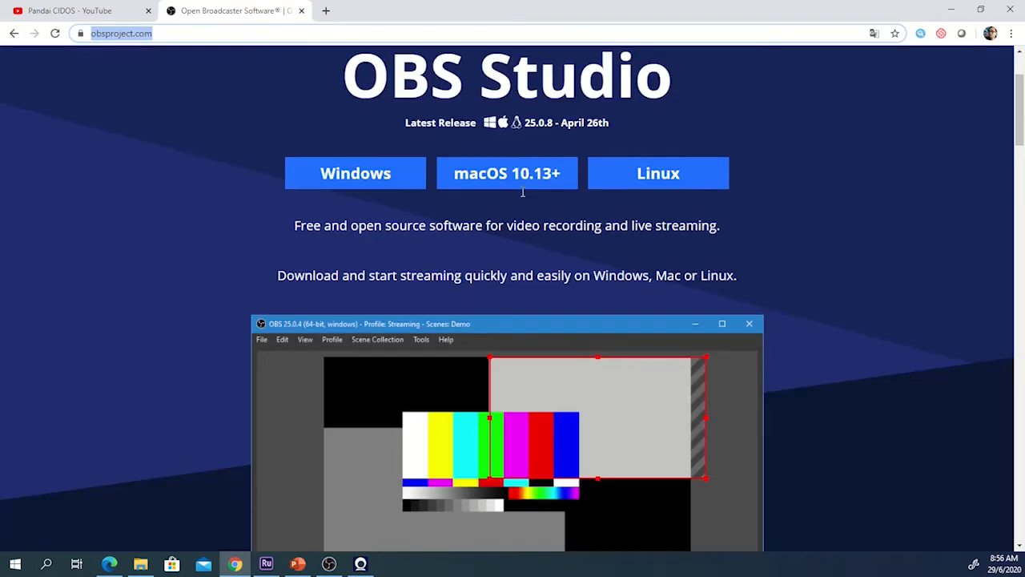
scroll(522, 192, up, 2)
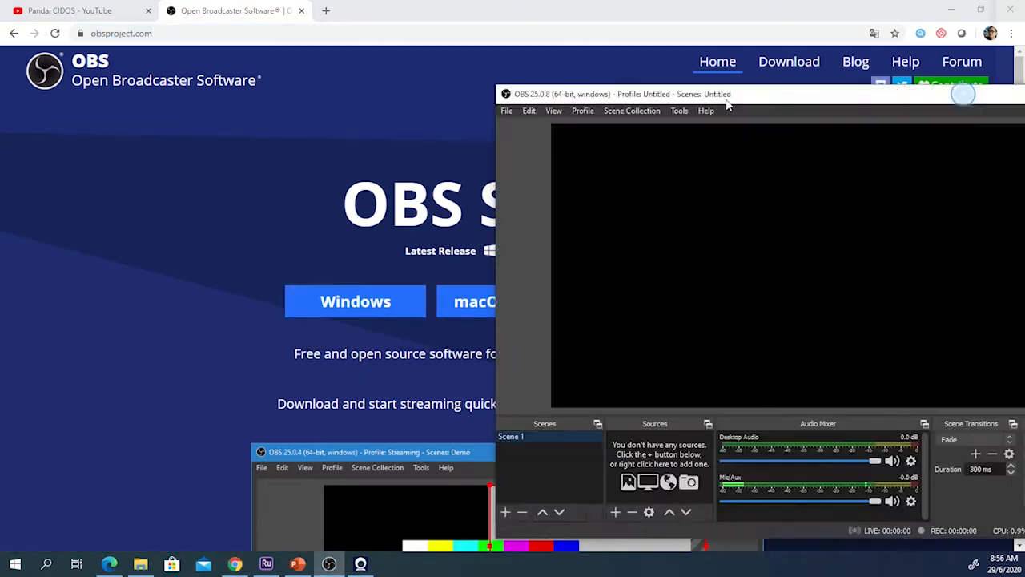
drag(754, 91, 462, 64)
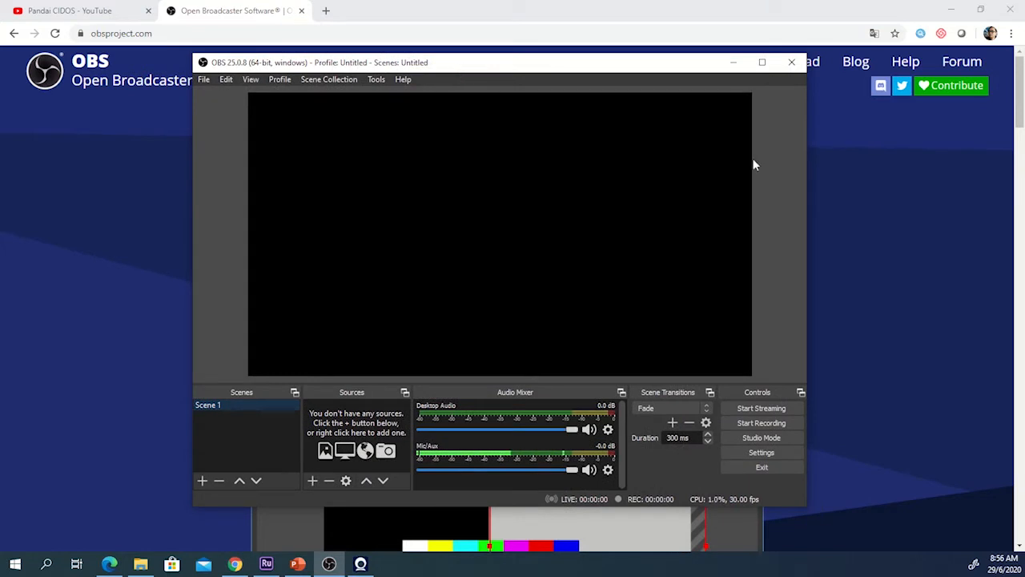
click(762, 62)
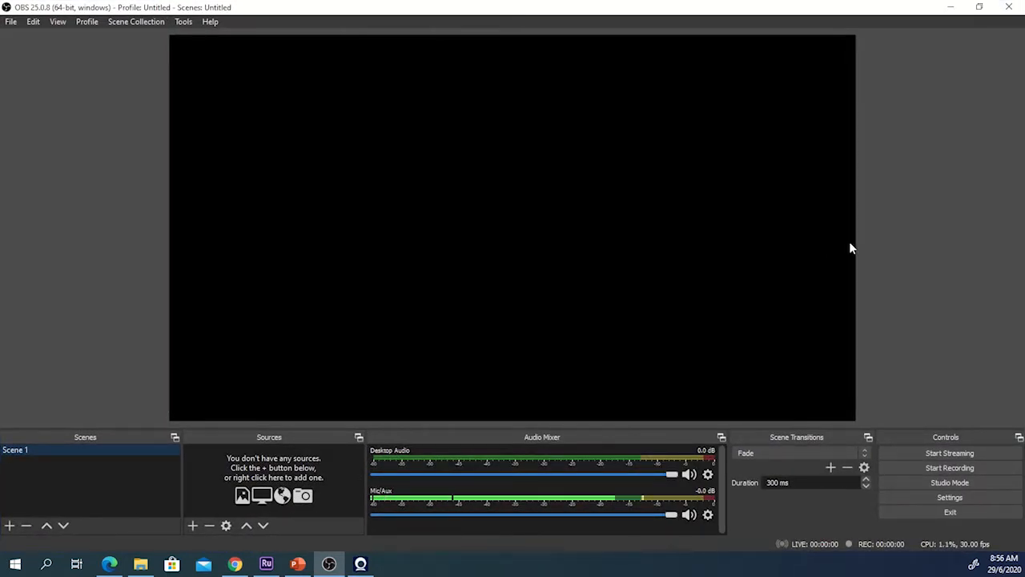
Open the output settings and choose mp4 as the recording format.
click(949, 496)
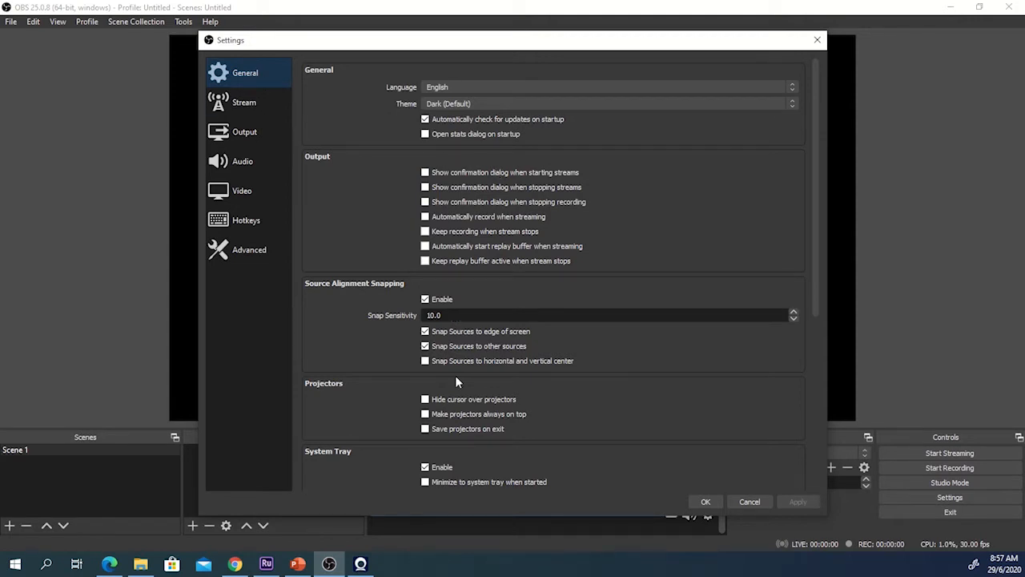
click(262, 104)
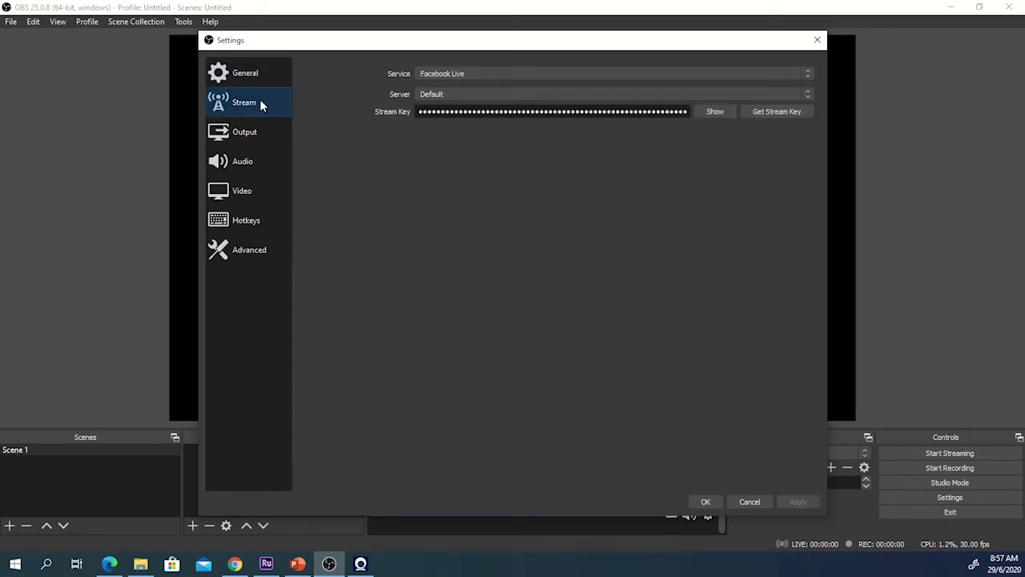
click(241, 137)
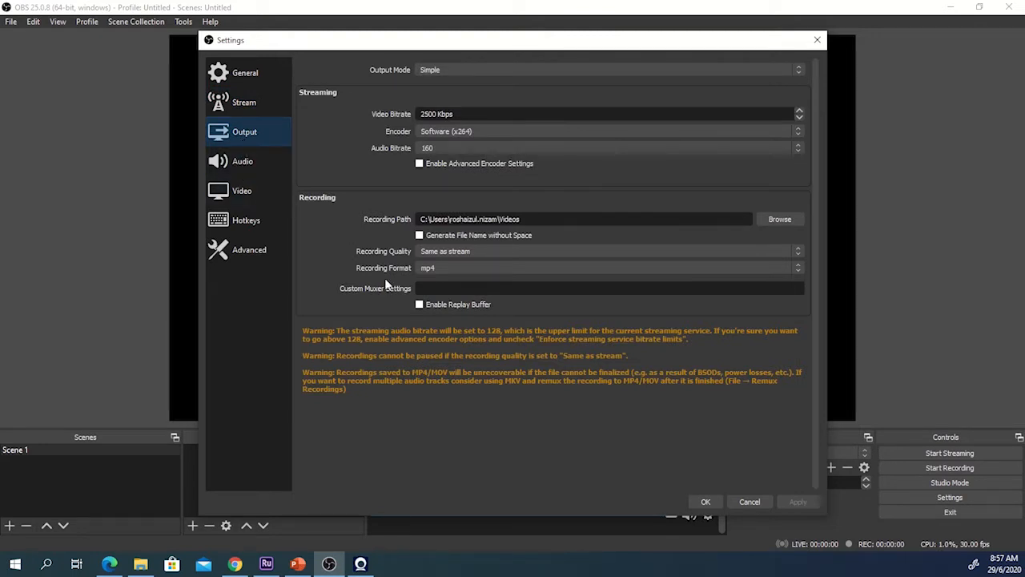
click(798, 271)
click(433, 285)
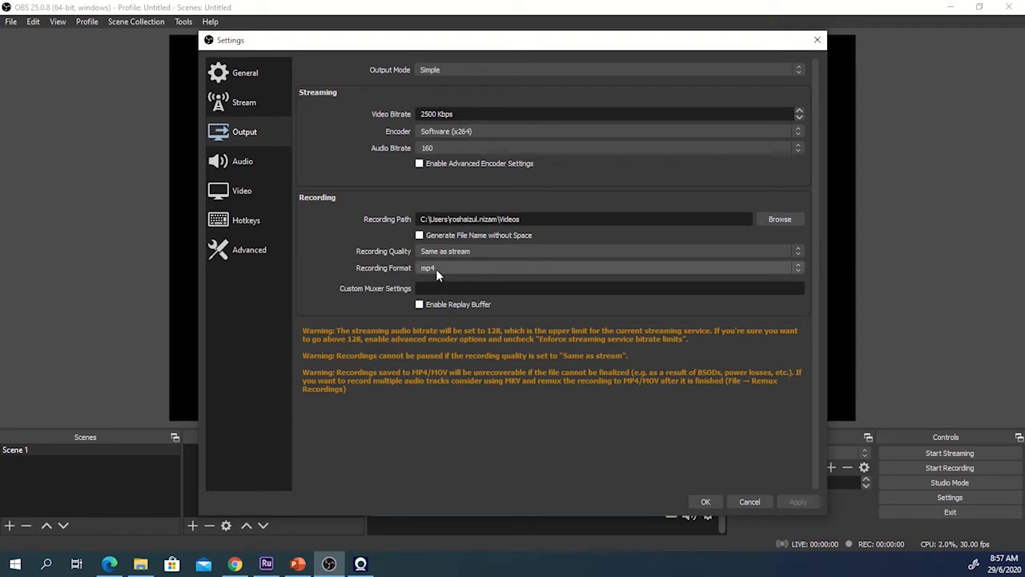
click(438, 267)
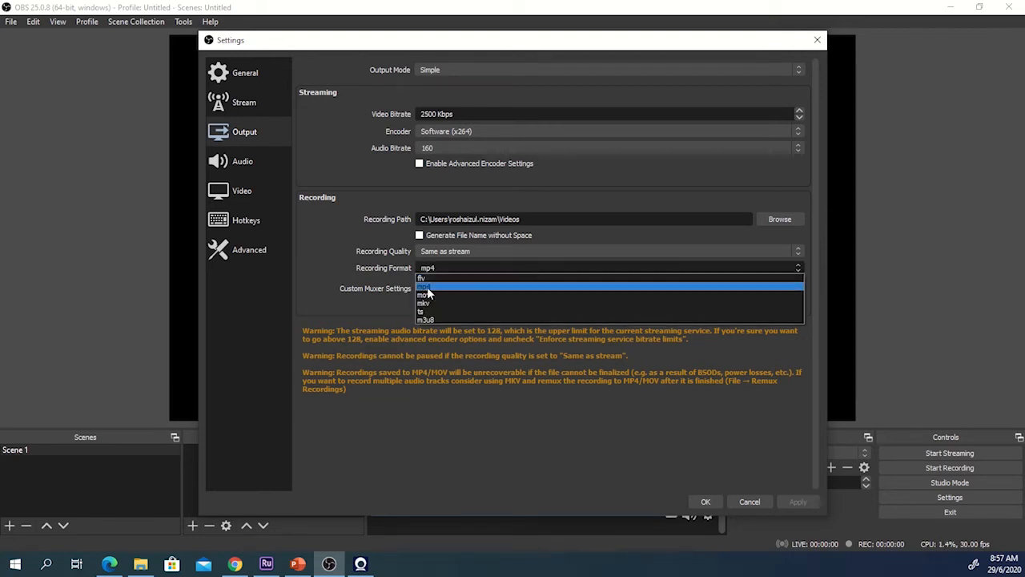
click(426, 286)
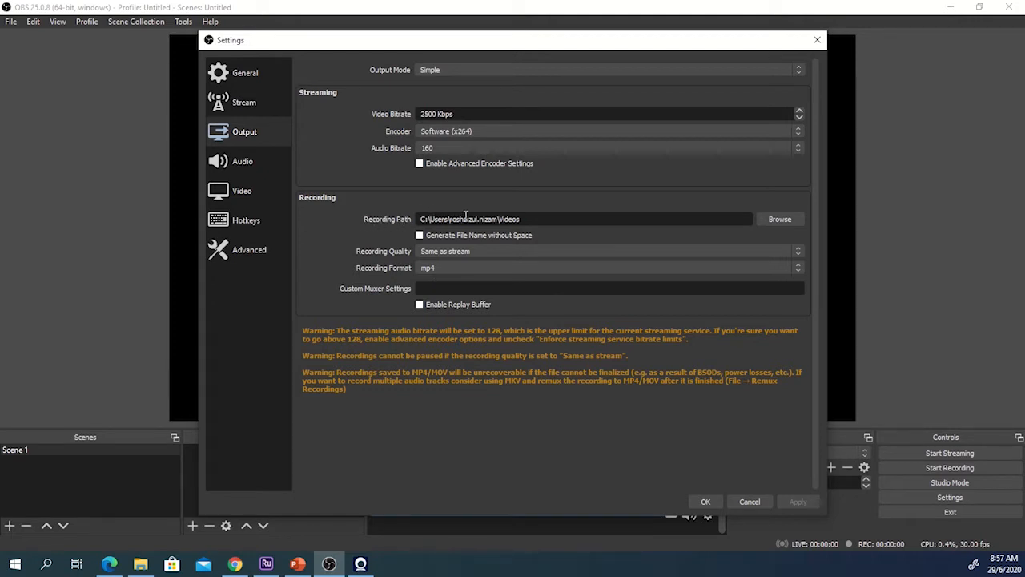
Inspect the recording path and the folder selection for saved recordings, leaving the folder as it is.
click(544, 218)
drag(545, 219, 401, 220)
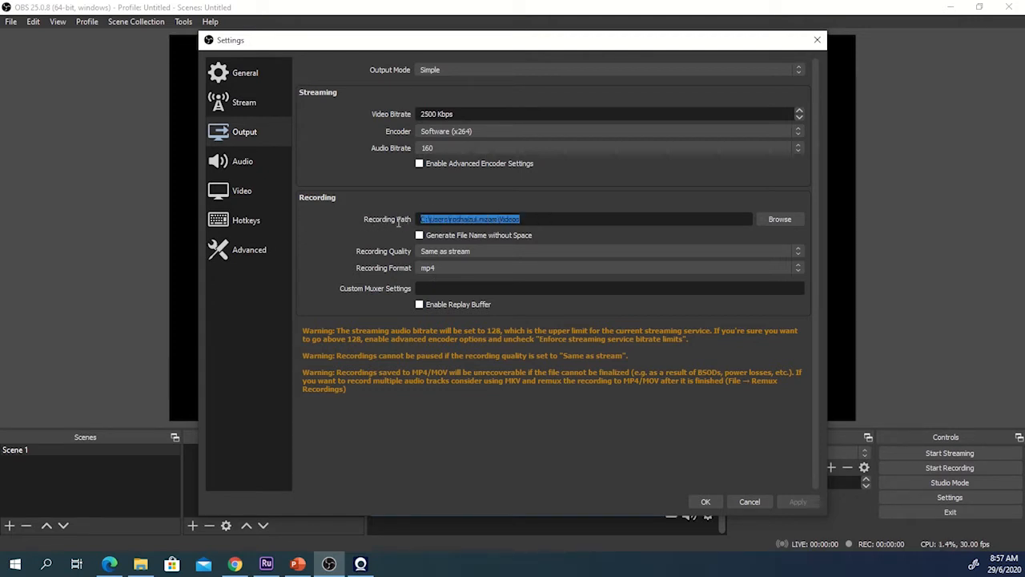
click(551, 218)
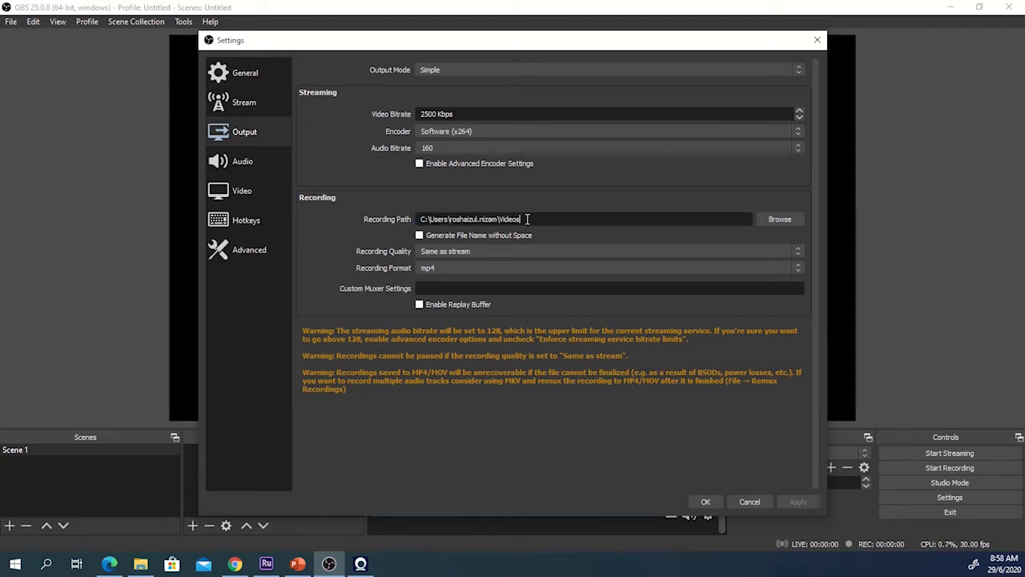
click(777, 219)
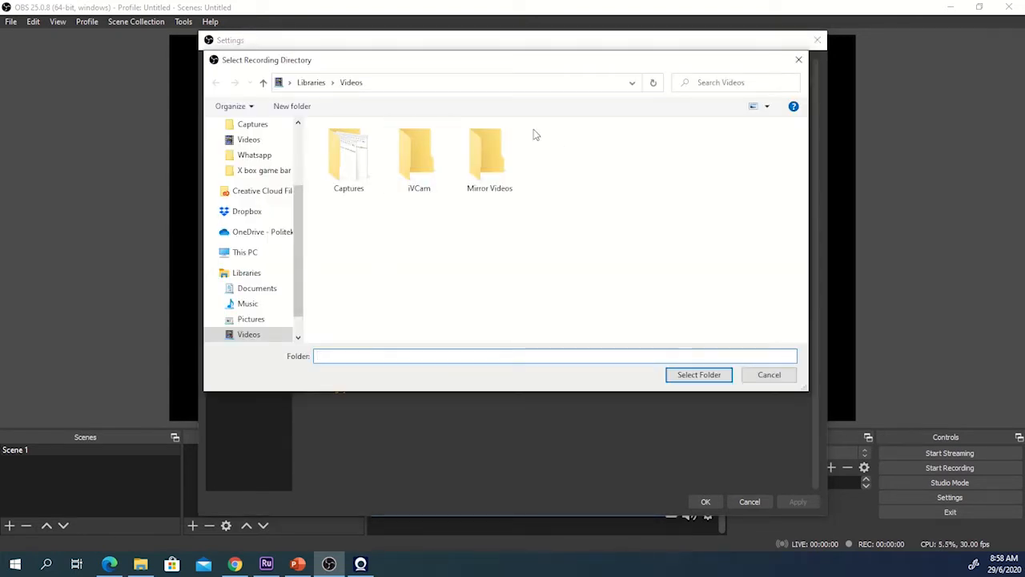
click(793, 382)
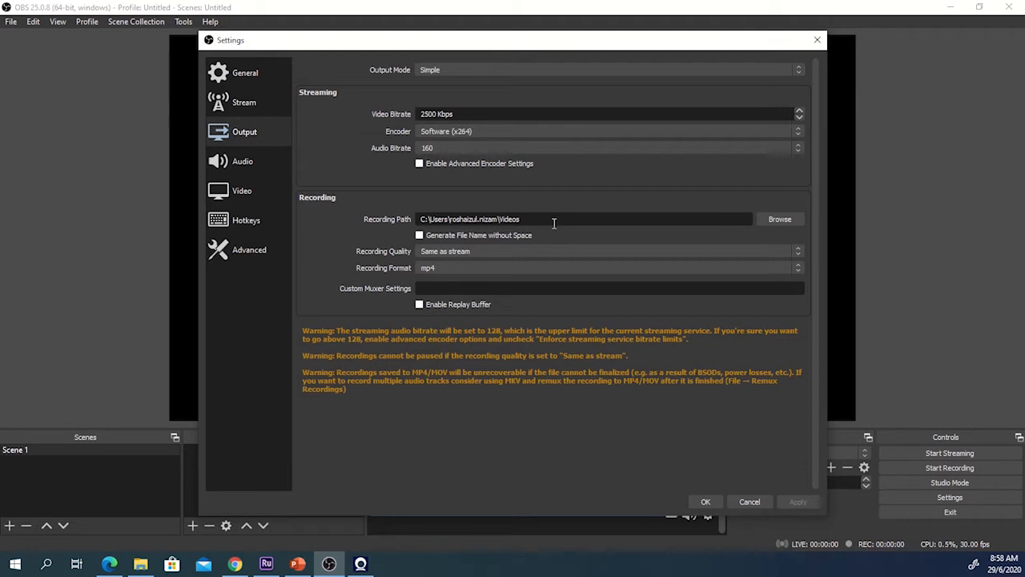
In the audio settings, set Mic/Auxiliary Audio to Microphone (Realtek(R) Audio).
click(243, 163)
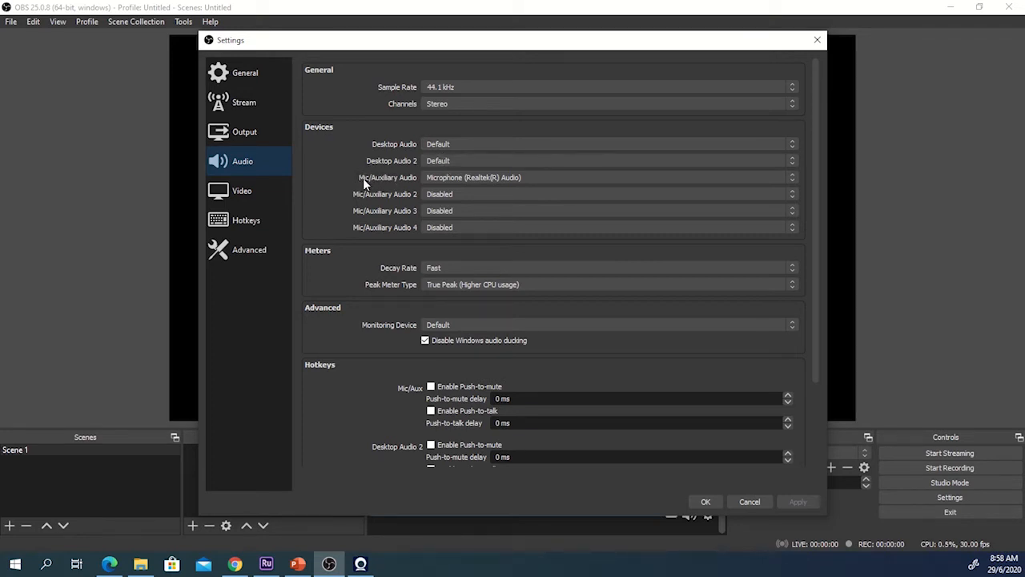
click(553, 174)
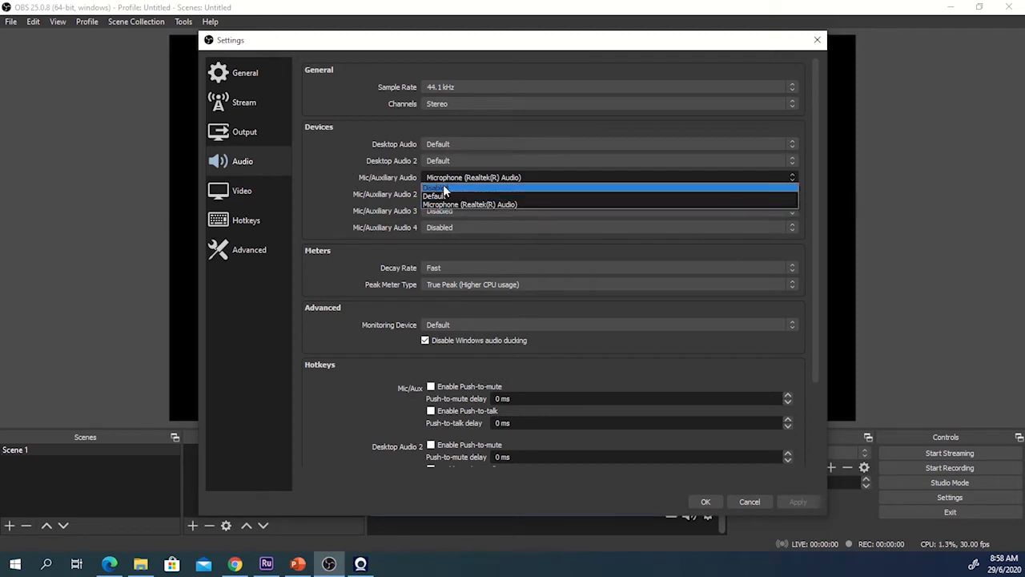
click(438, 205)
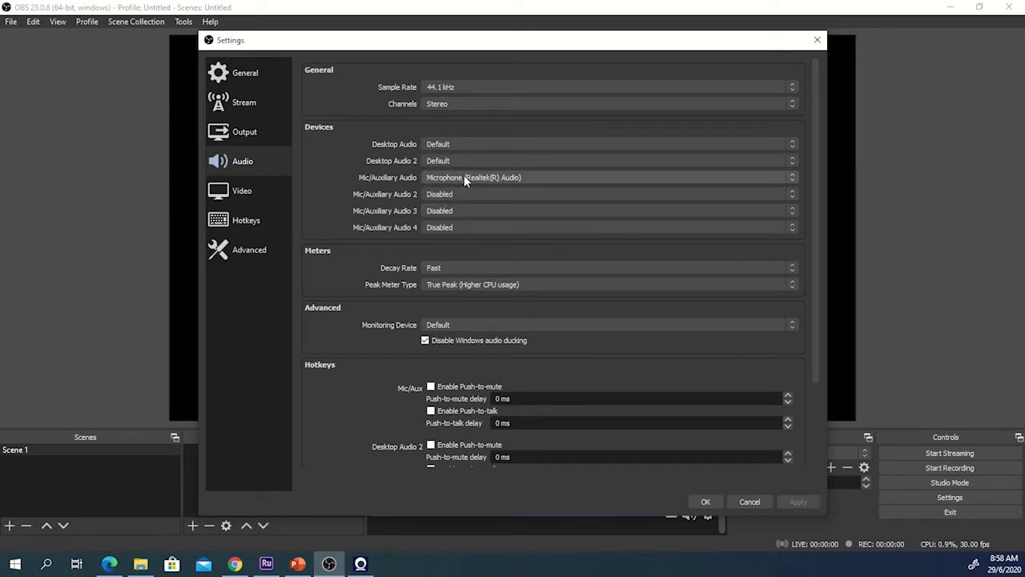
In the video settings, set the base (canvas) resolution to 1280x720.
click(242, 192)
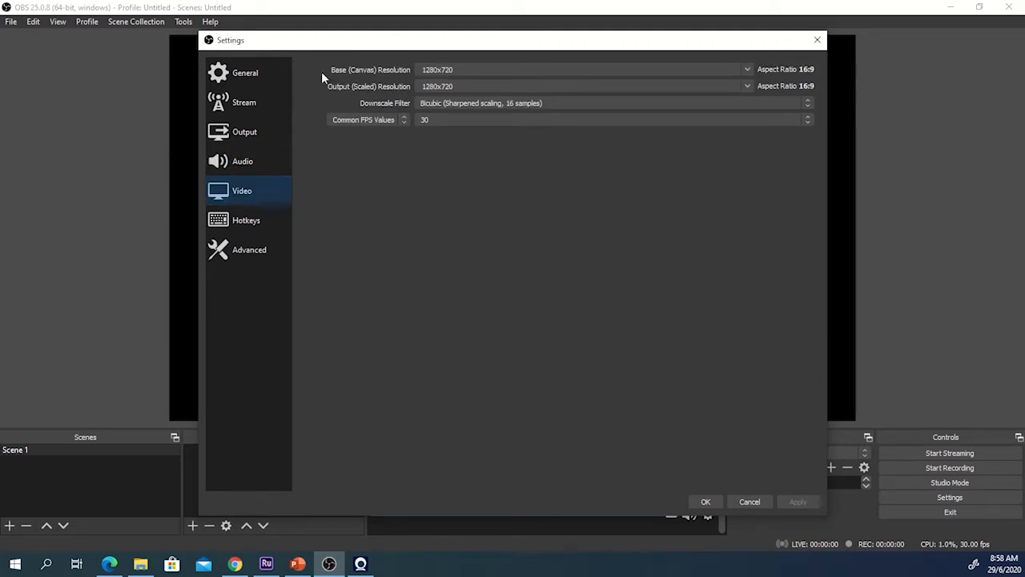
click(746, 70)
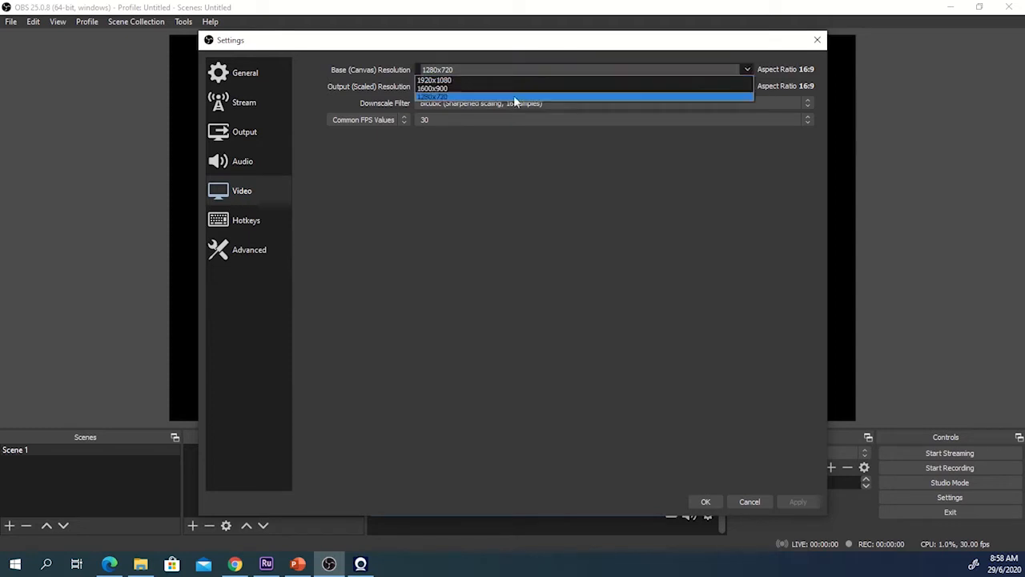
click(432, 98)
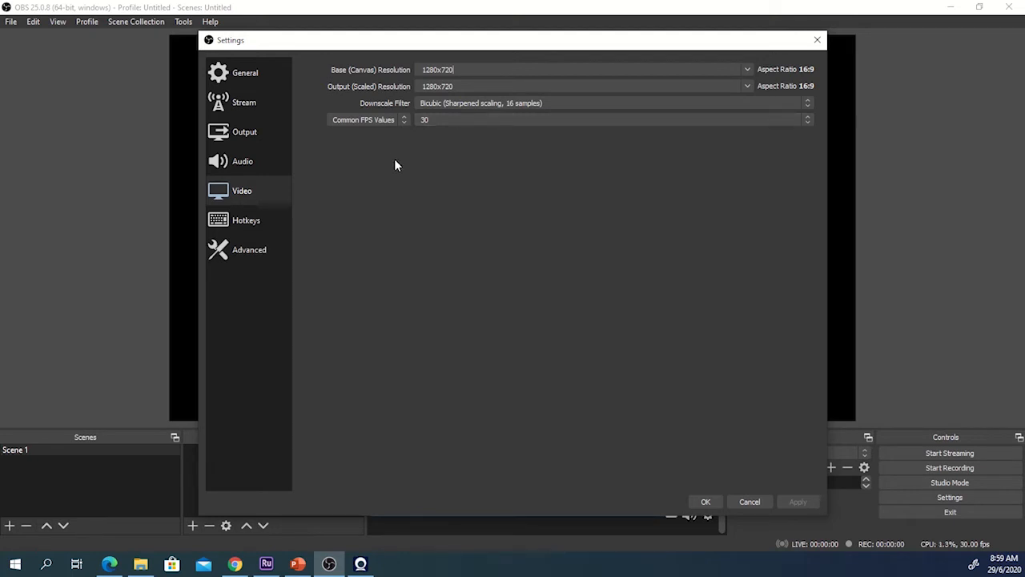
Review the hotkey and advanced settings, and accept the settings dialog.
click(231, 221)
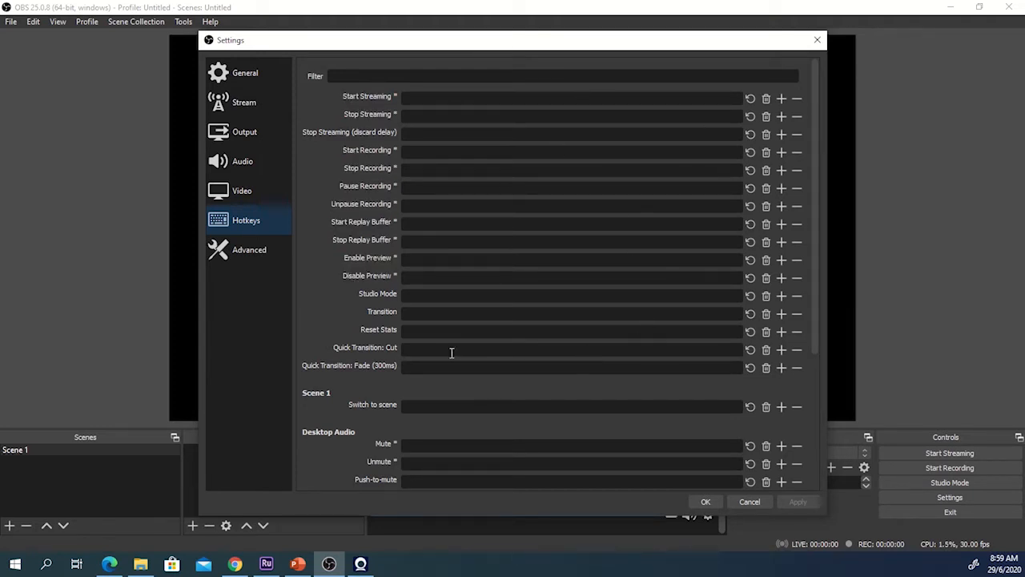
click(247, 255)
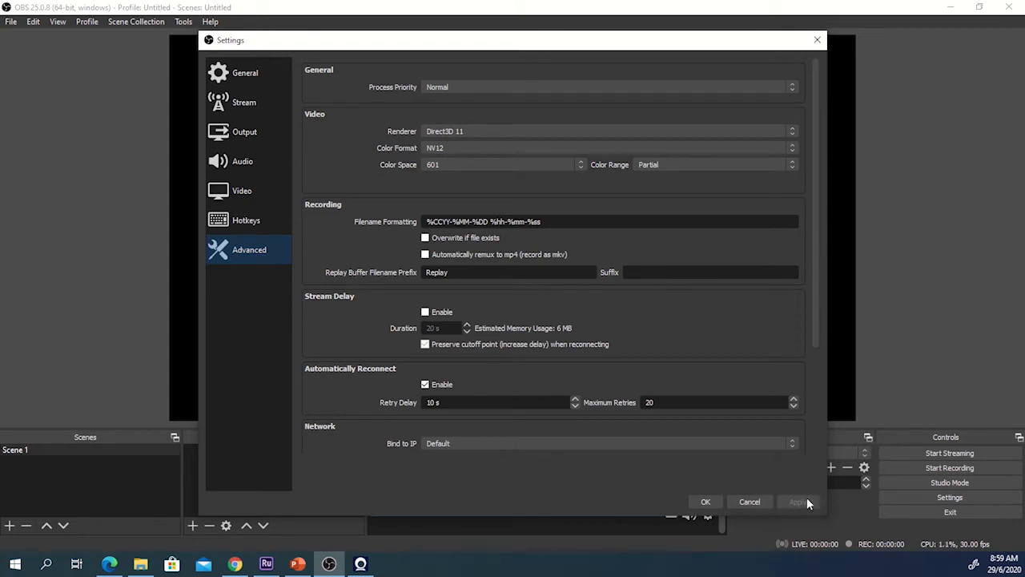
click(708, 501)
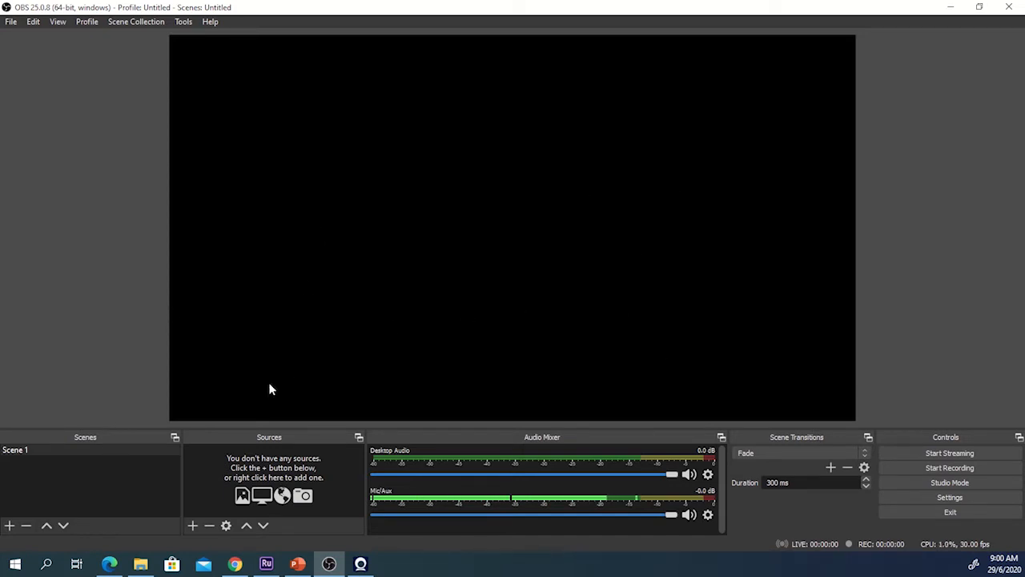
Add a new Display Capture source named "Skrin komputer 1" to Scene 1.
click(192, 526)
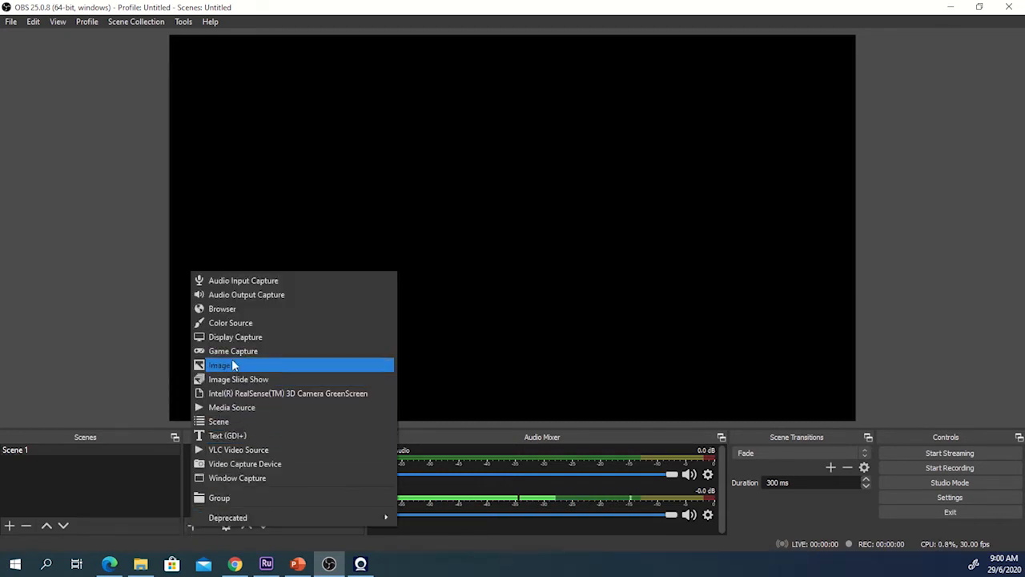
click(238, 337)
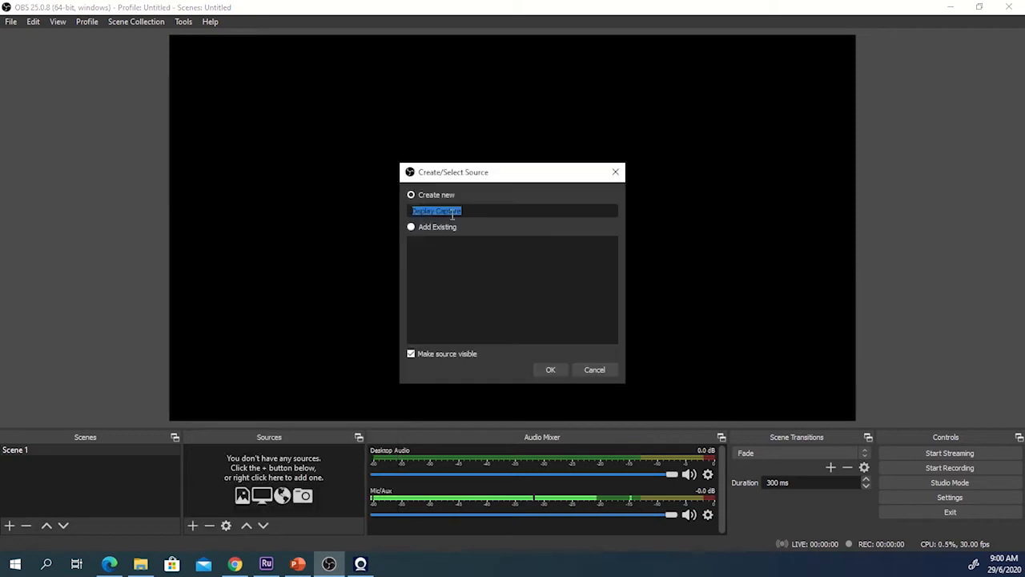
text(S)
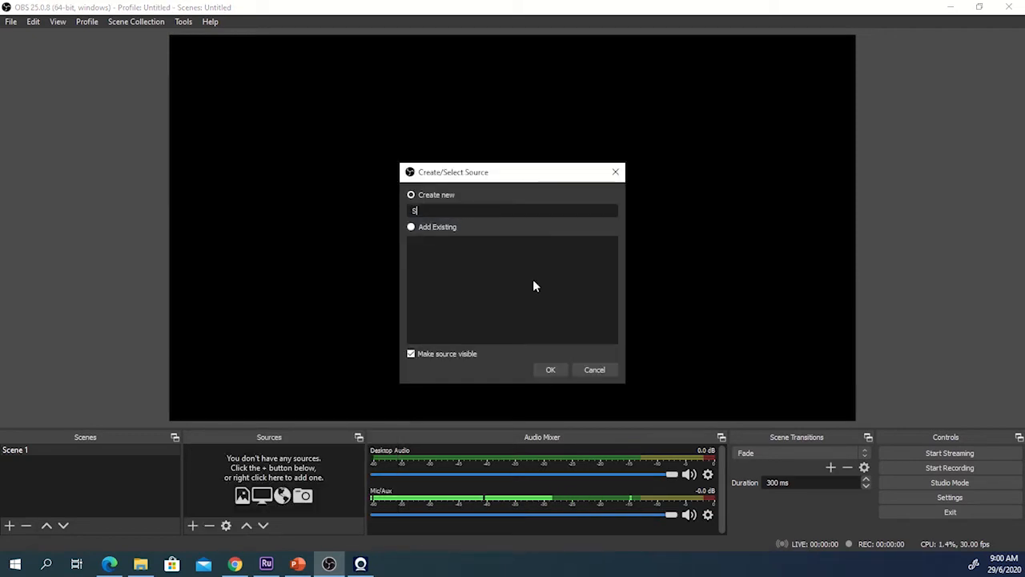
text(krin komputer 1)
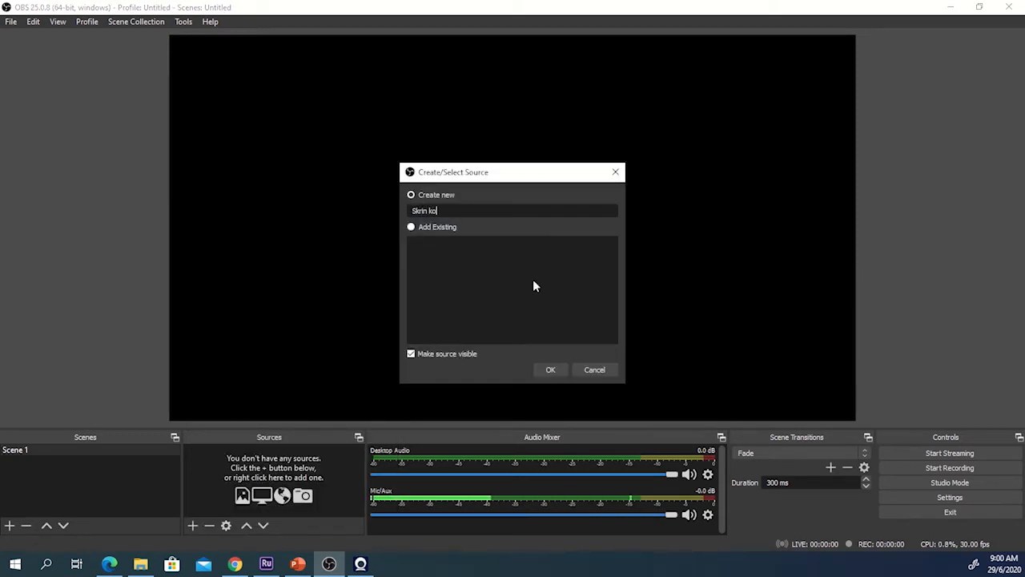
key(Return)
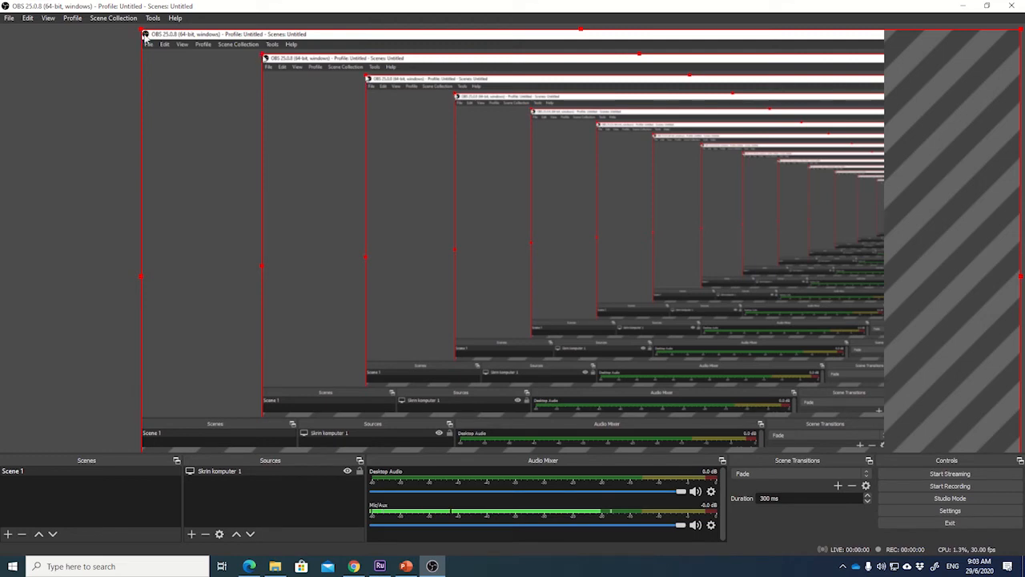
Resize the "Skrin komputer 1" display capture so the whole screen fills the preview canvas.
drag(145, 38, 217, 148)
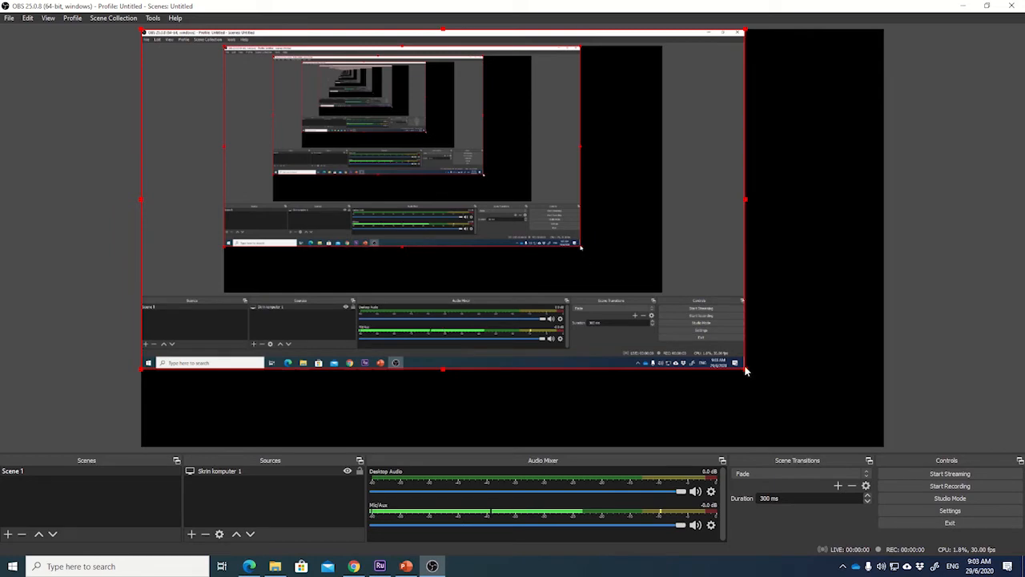
drag(745, 373, 863, 446)
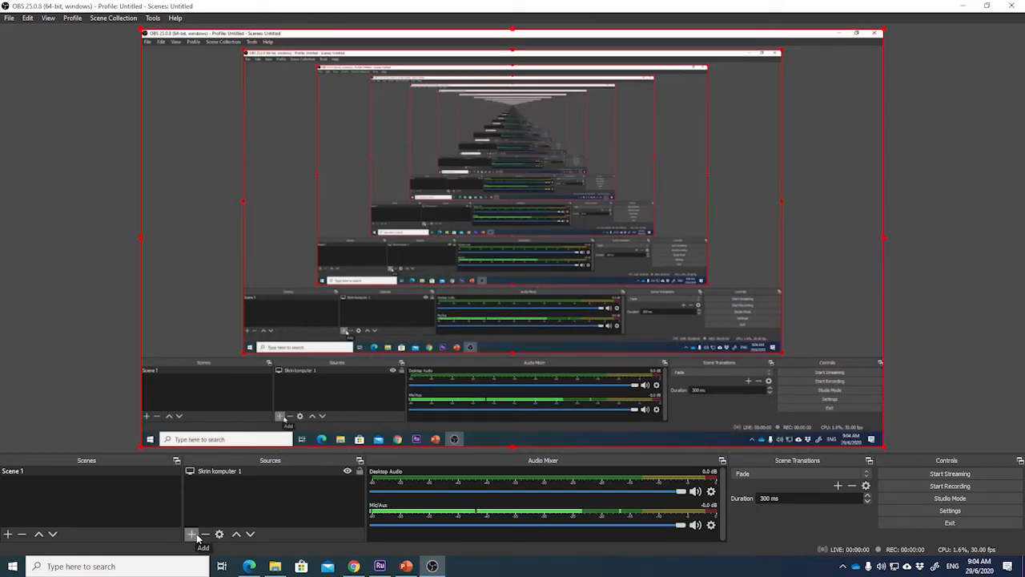
Add a new Video Capture Device source named "Webcam" to Scene 1.
click(196, 536)
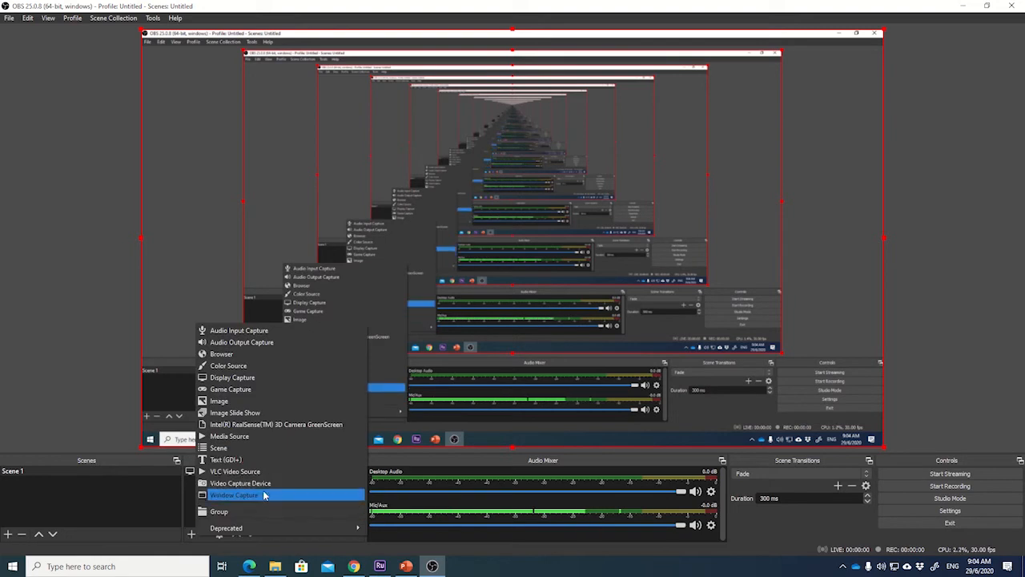
click(243, 486)
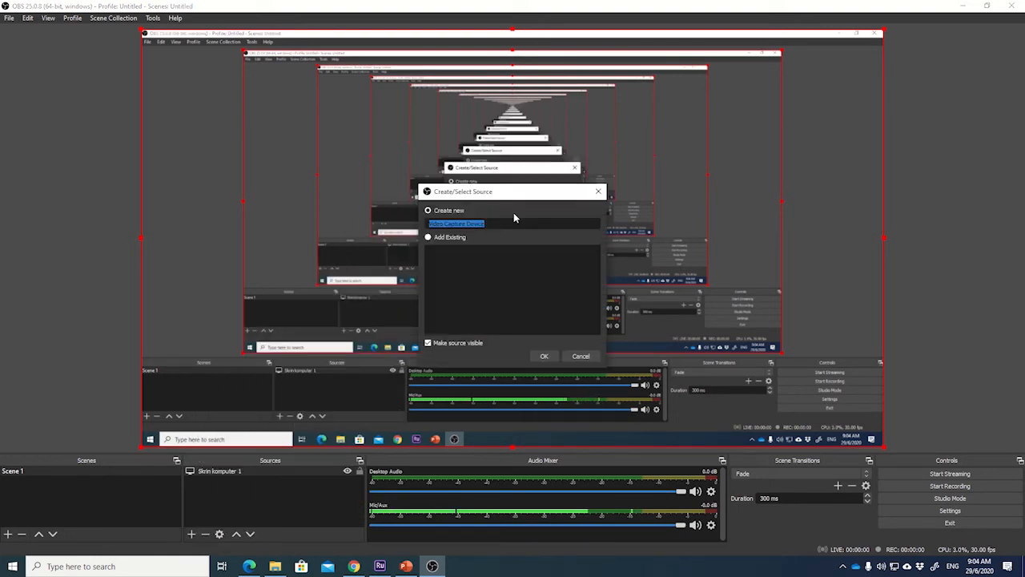
text(WSeb)
key(BackSpace)
key(BackSpace)
key(BackSpace)
text(eb)
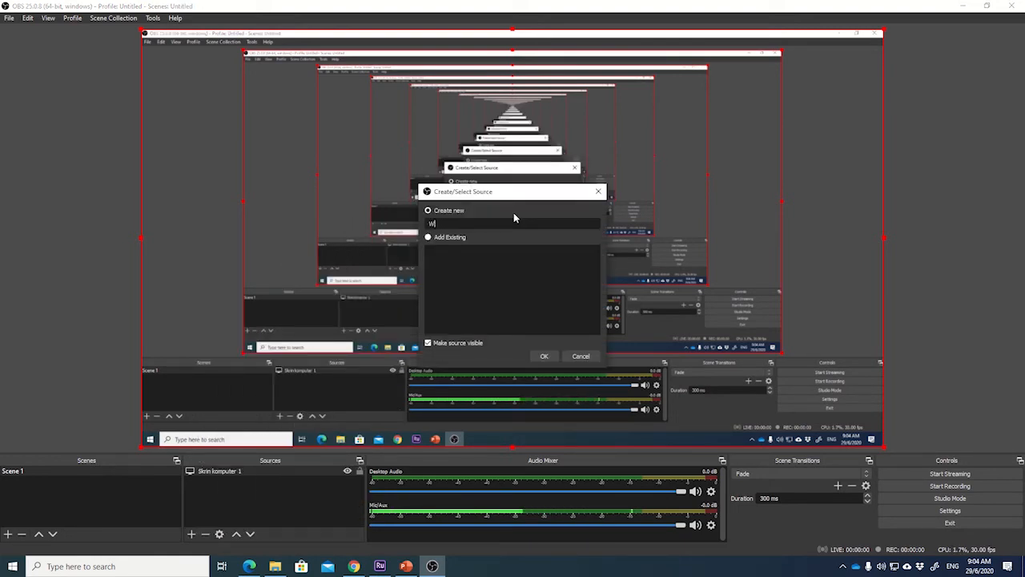
text(cam)
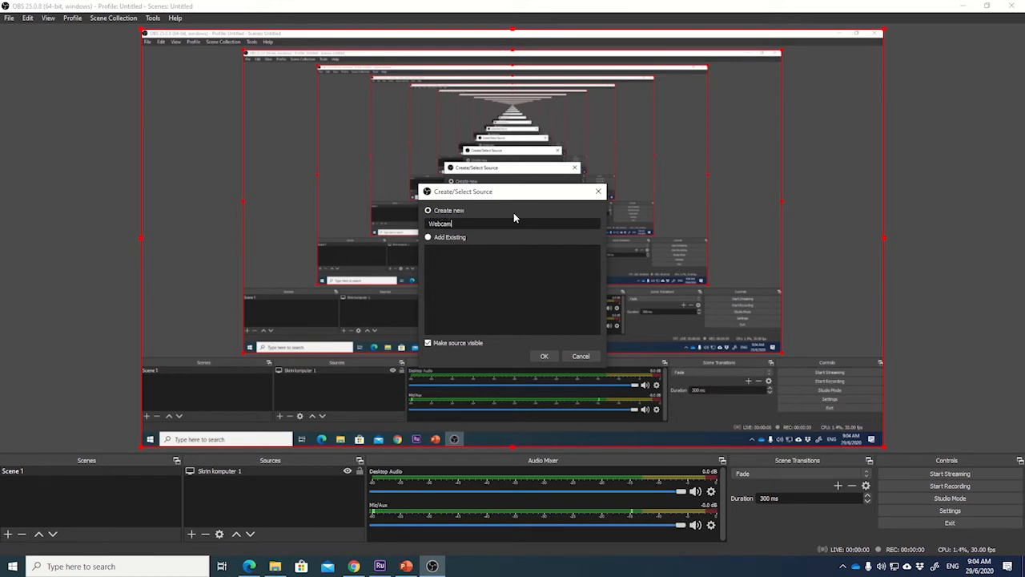
click(551, 357)
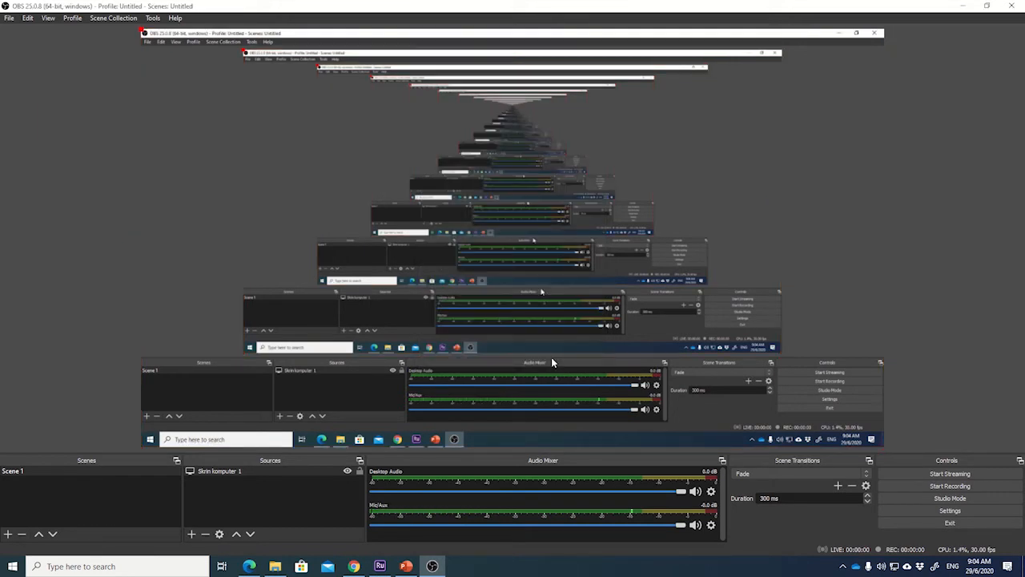
Set the Webcam source's device to USB2.0 PHD Camera and accept its properties.
click(495, 262)
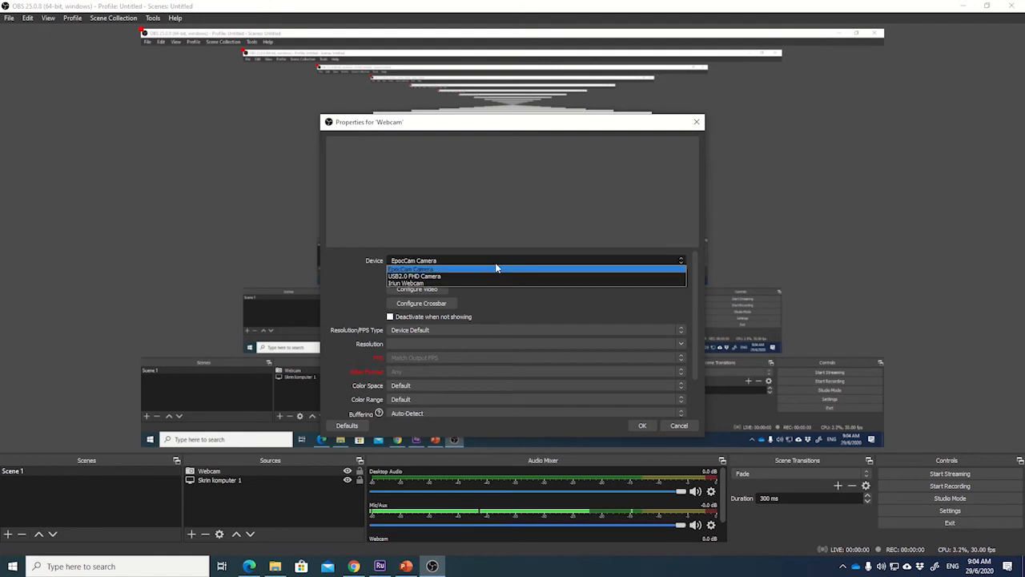
click(422, 275)
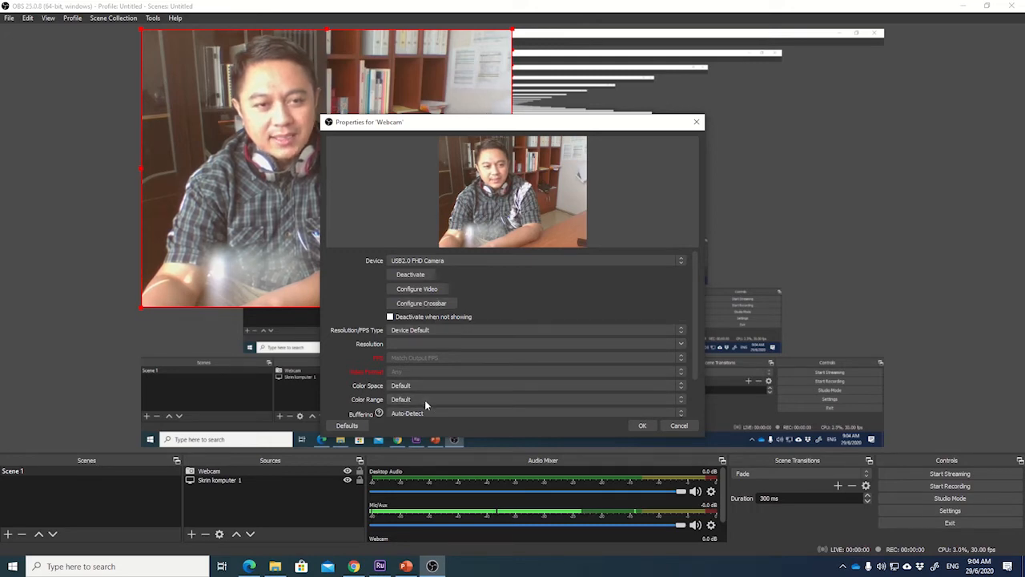
click(643, 426)
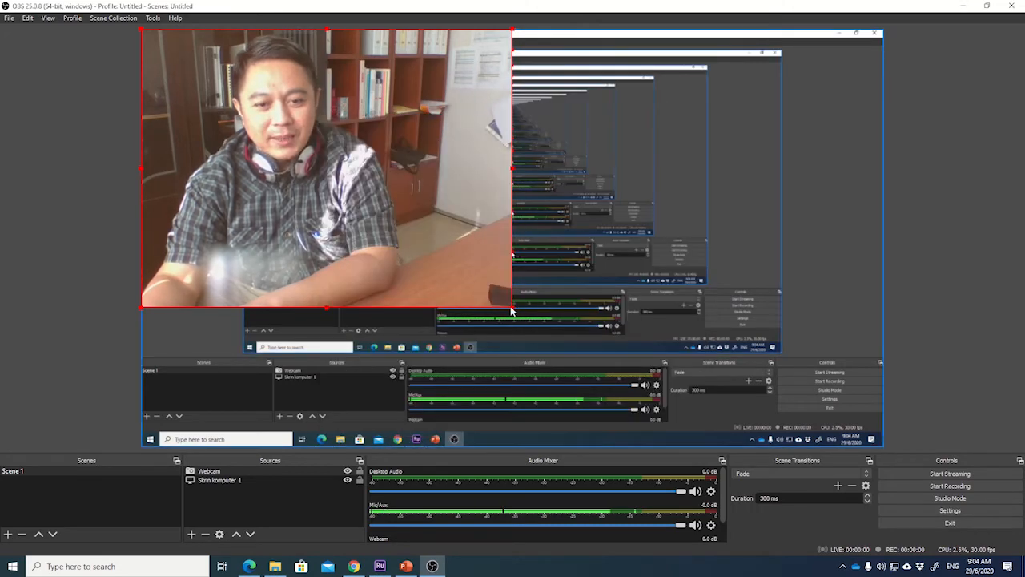
Shrink the webcam image to about one sixth of the canvas width and place it in the canvas's upper-right corner.
drag(512, 306, 251, 110)
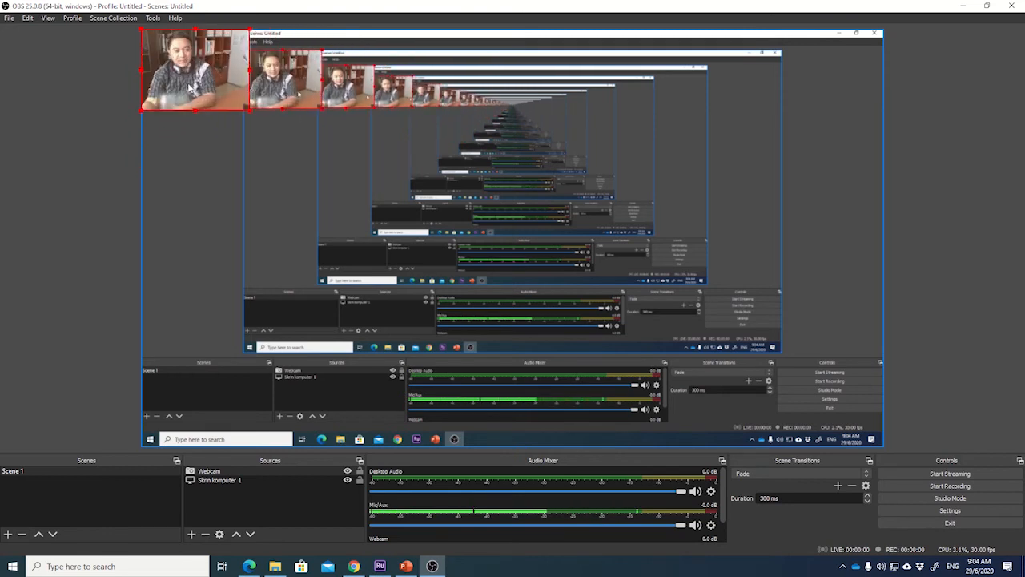
drag(196, 70, 396, 96)
drag(485, 122, 823, 83)
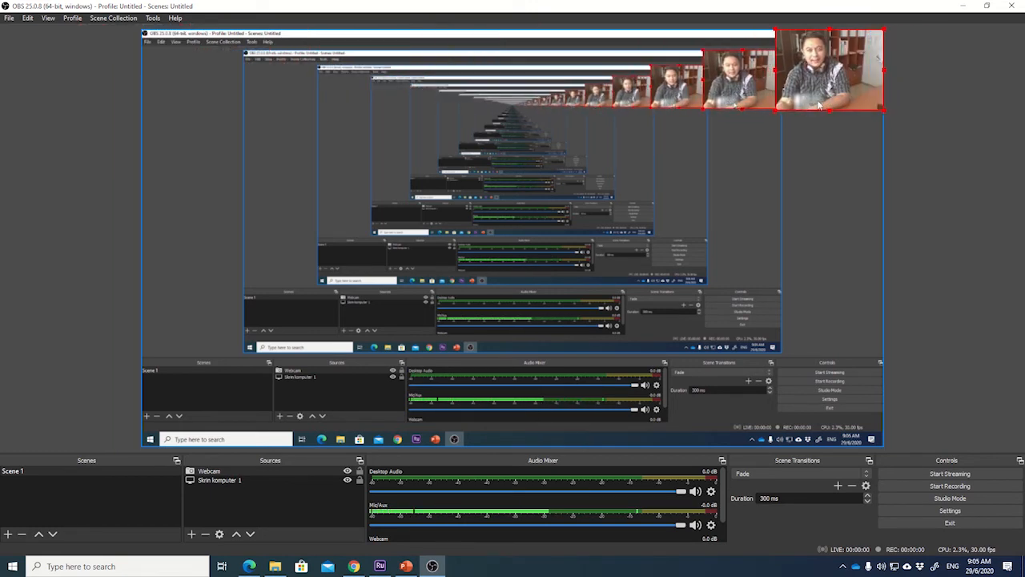
drag(807, 112, 797, 122)
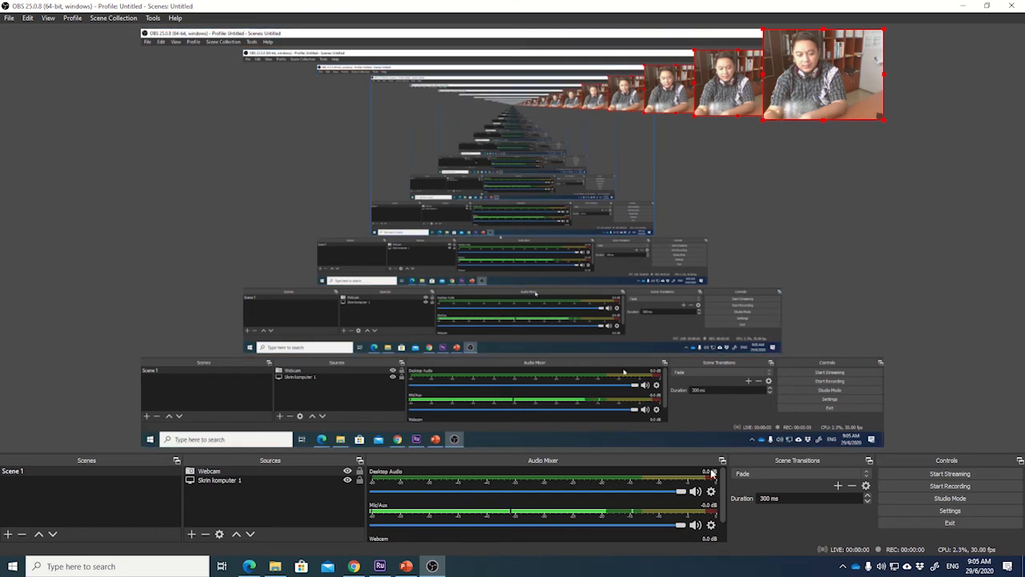
Record a short test of the screen with the browser's YouTube channel page, return to OBS and stop the recording.
click(957, 486)
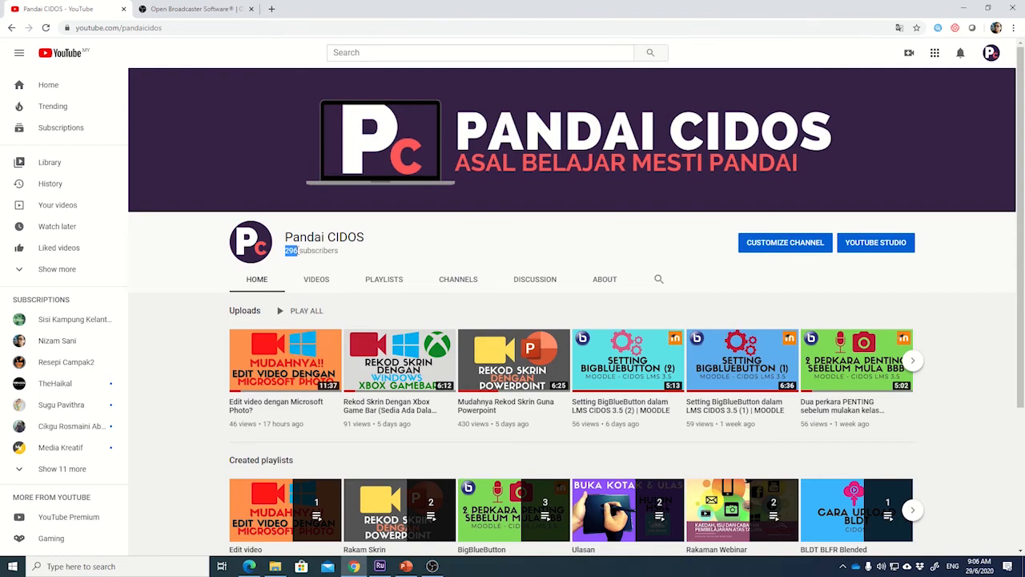
click(963, 7)
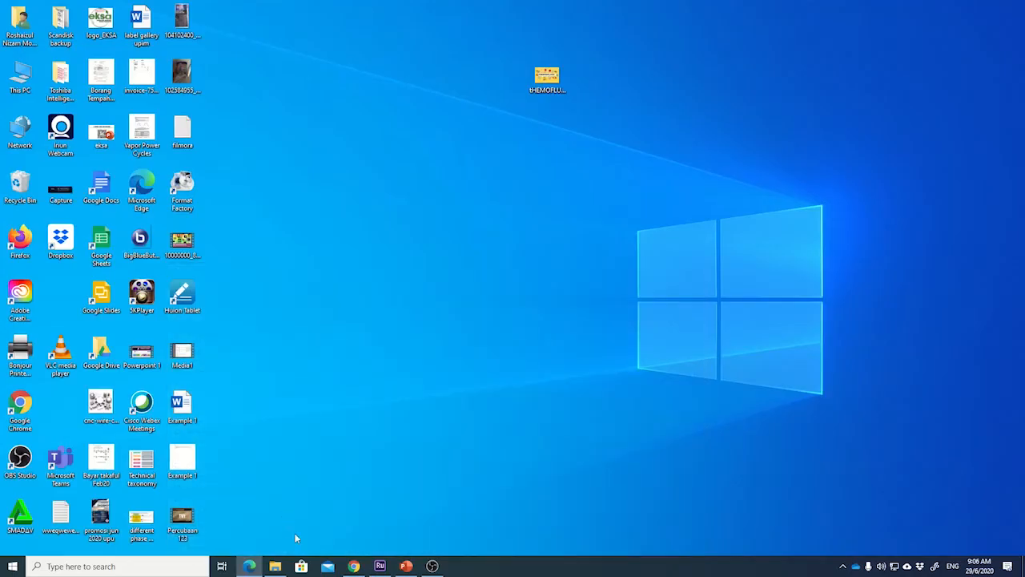
click(432, 566)
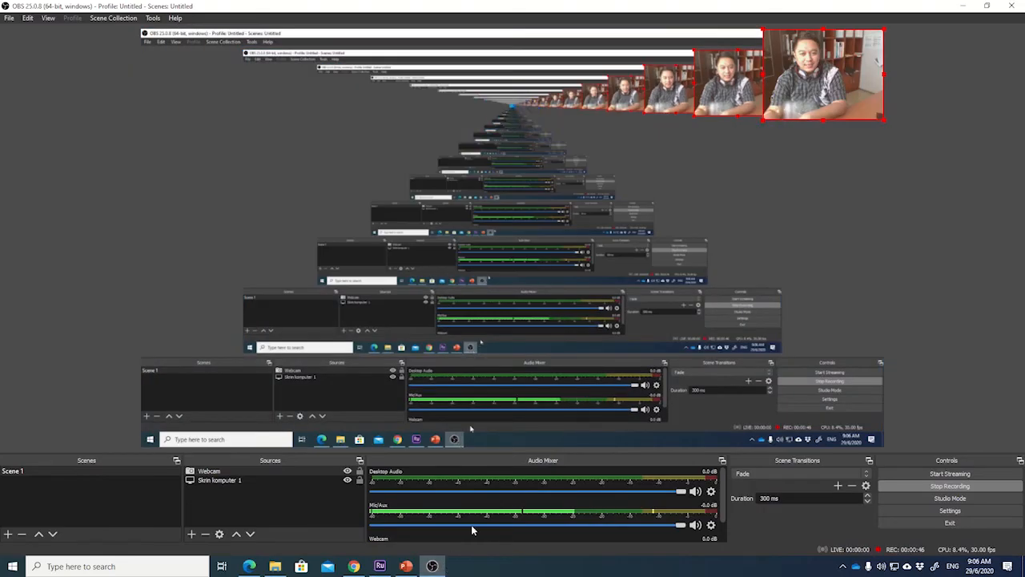
click(950, 486)
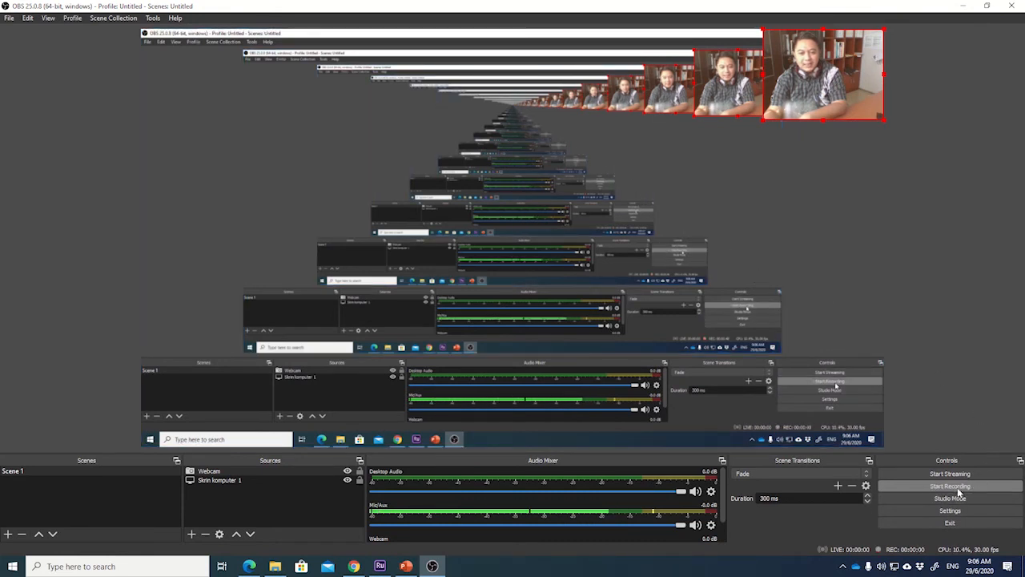
click(963, 6)
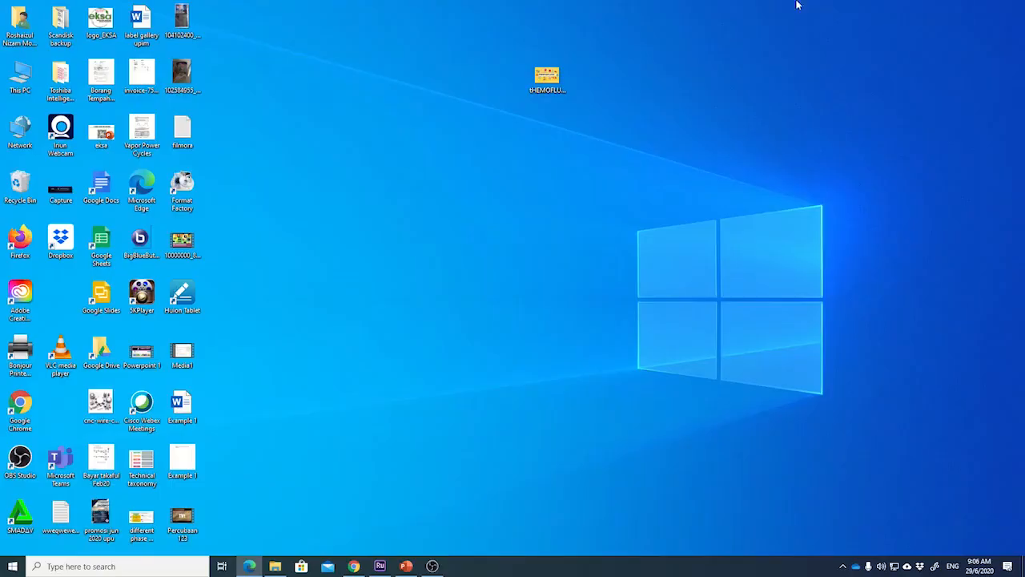
double_click(20, 79)
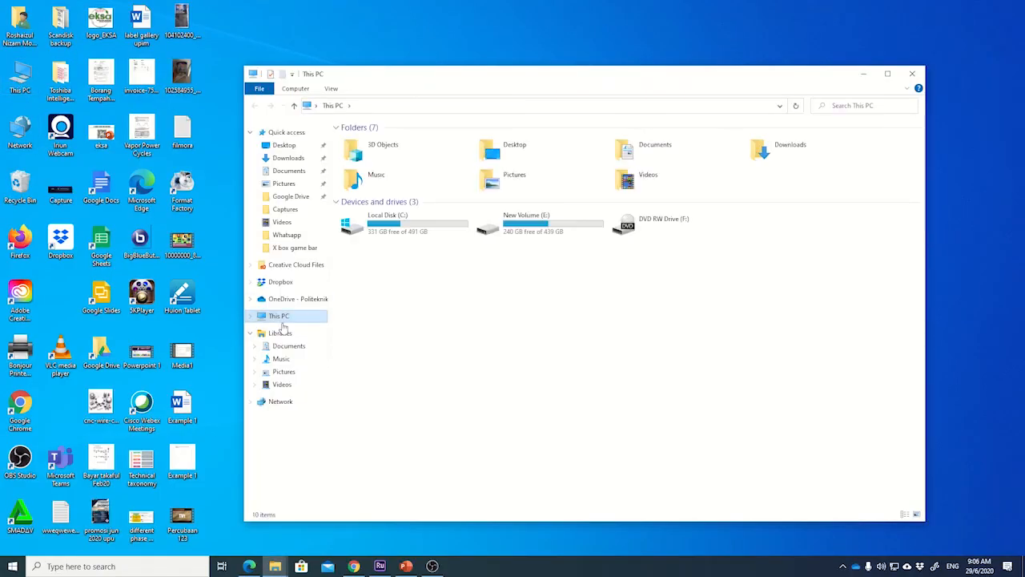
click(281, 385)
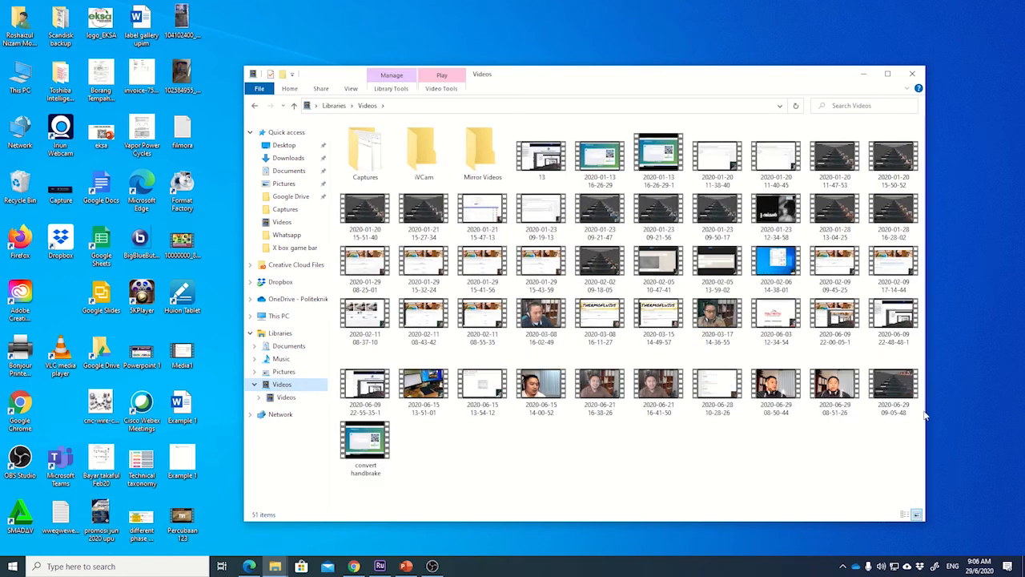
click(898, 390)
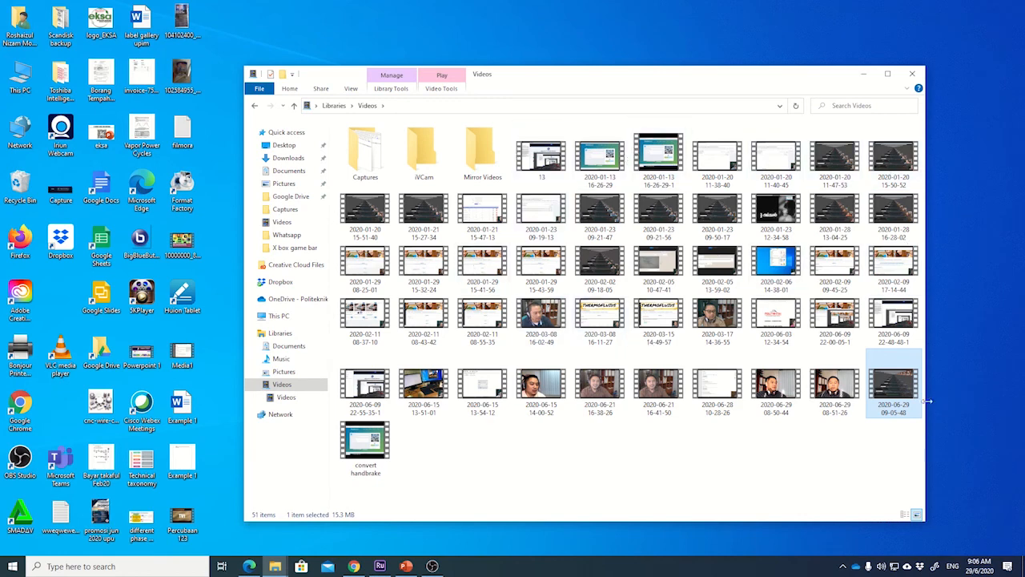
double_click(894, 389)
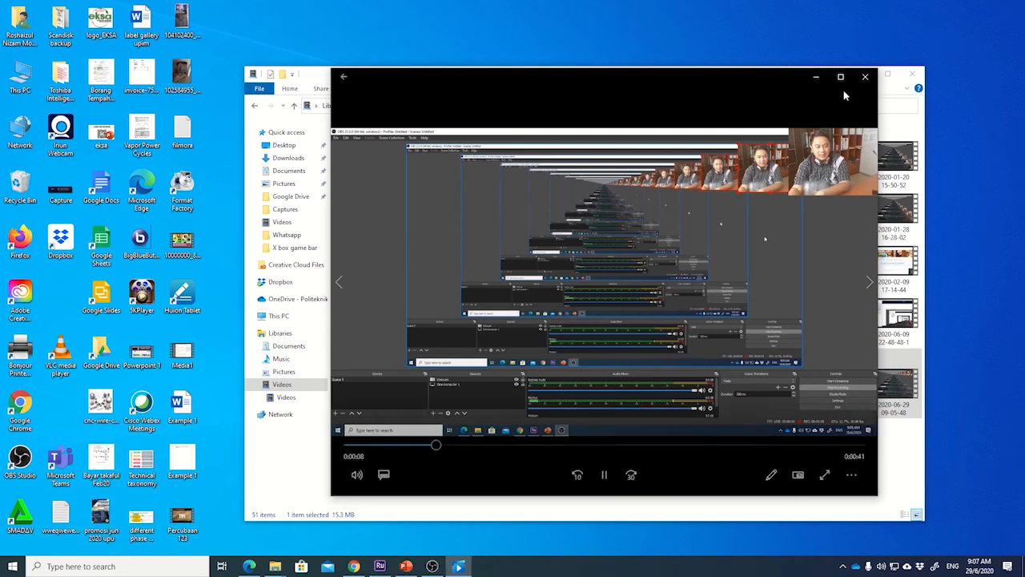
drag(517, 447, 651, 446)
click(681, 448)
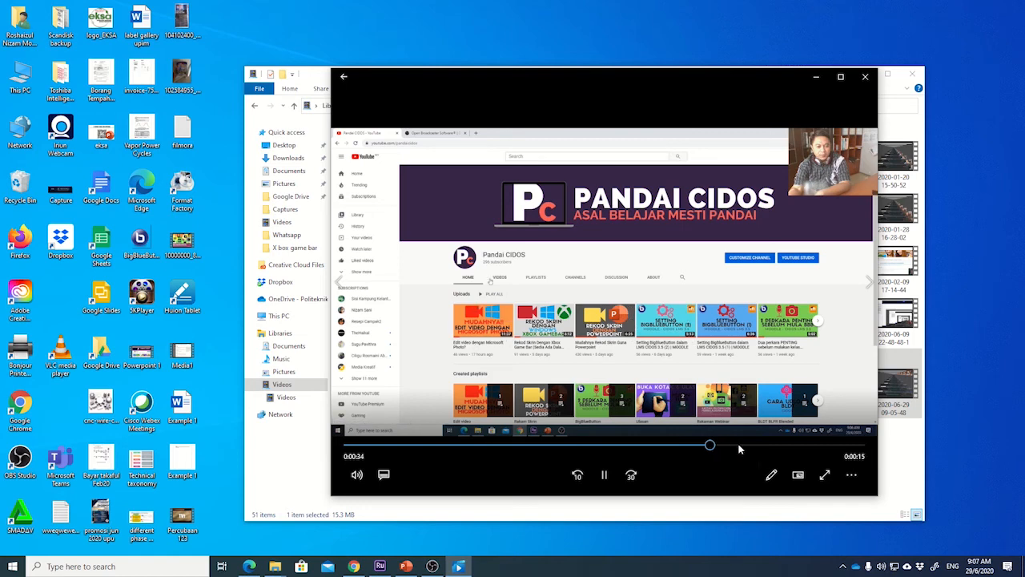
click(865, 76)
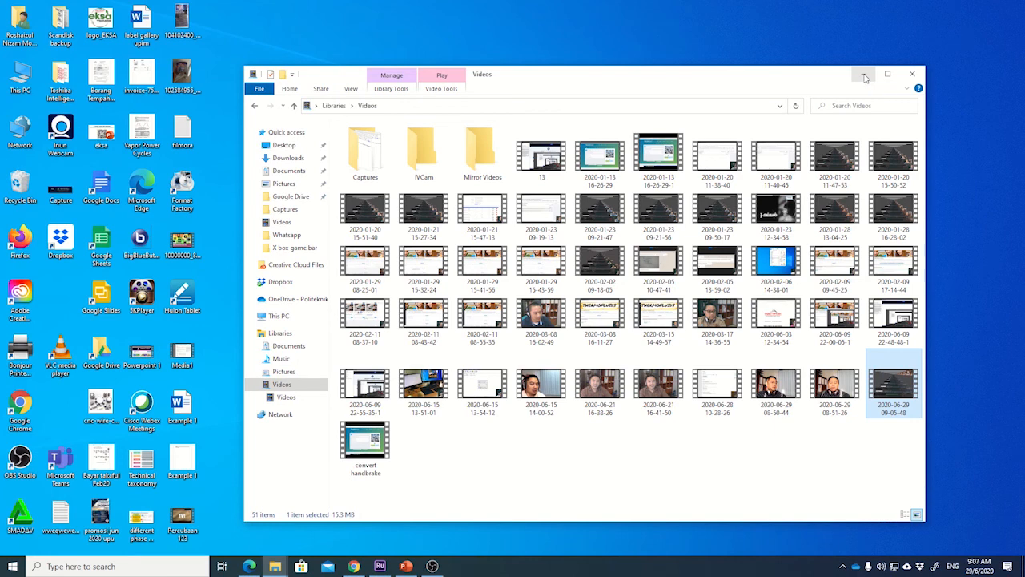
click(865, 76)
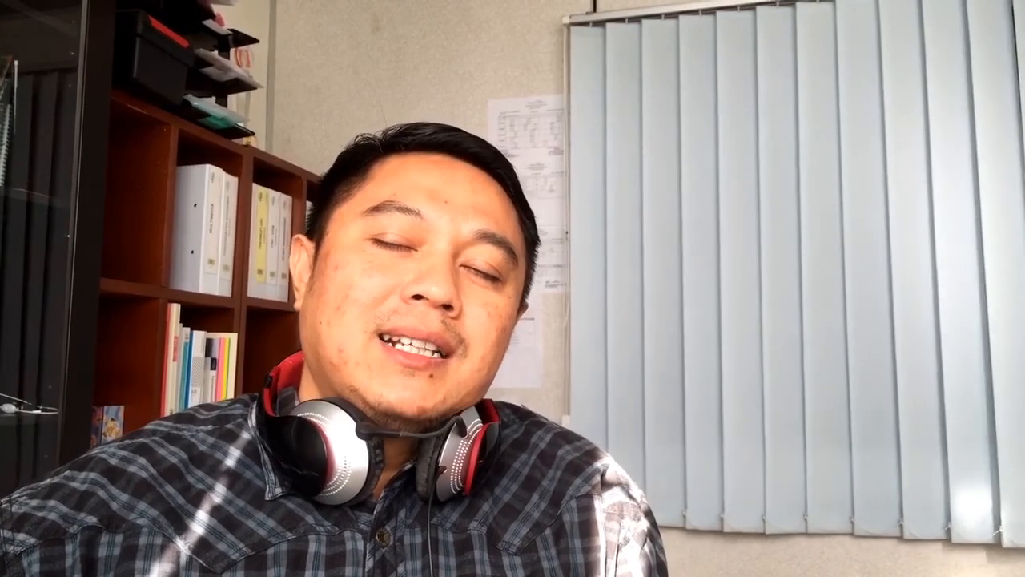